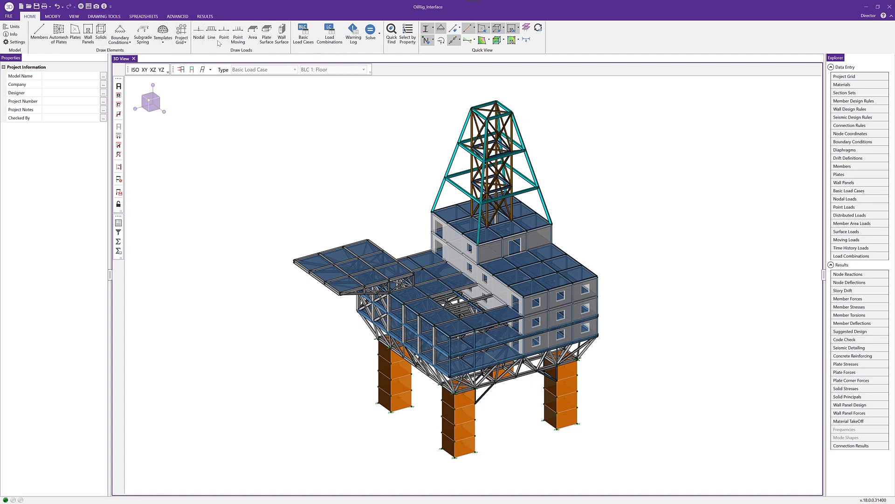
Bring up the Modify ribbon tools for editing members, then the View tools
click(53, 17)
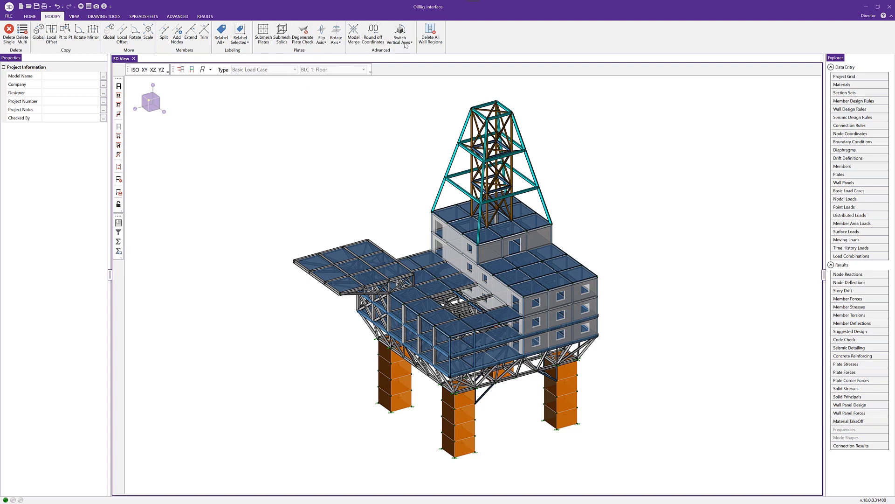
click(74, 17)
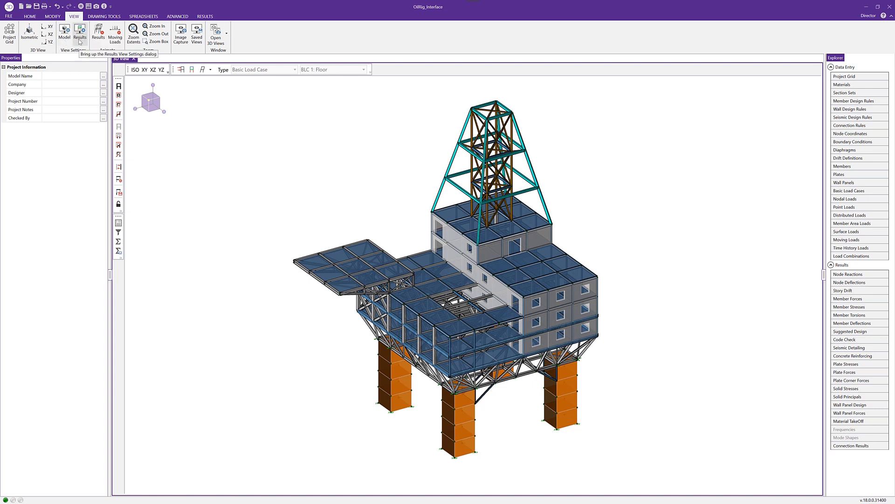
Review the General options in the Model view settings dialog, then close it
click(64, 33)
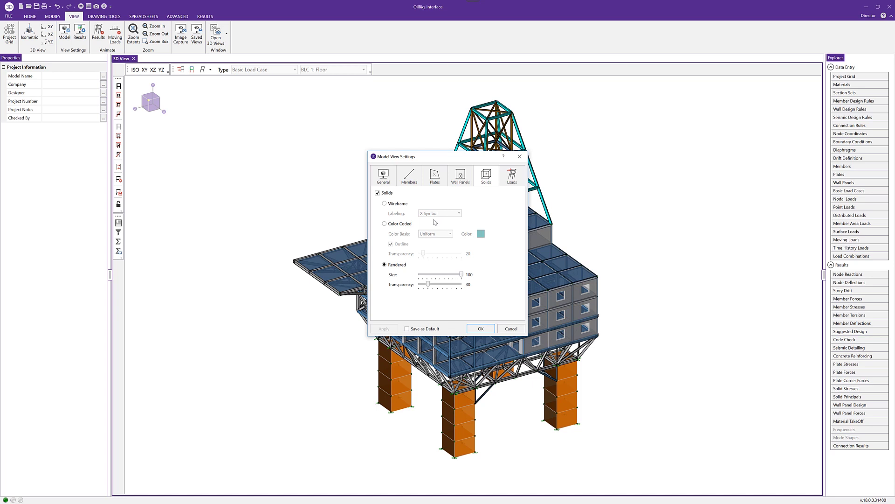
click(385, 181)
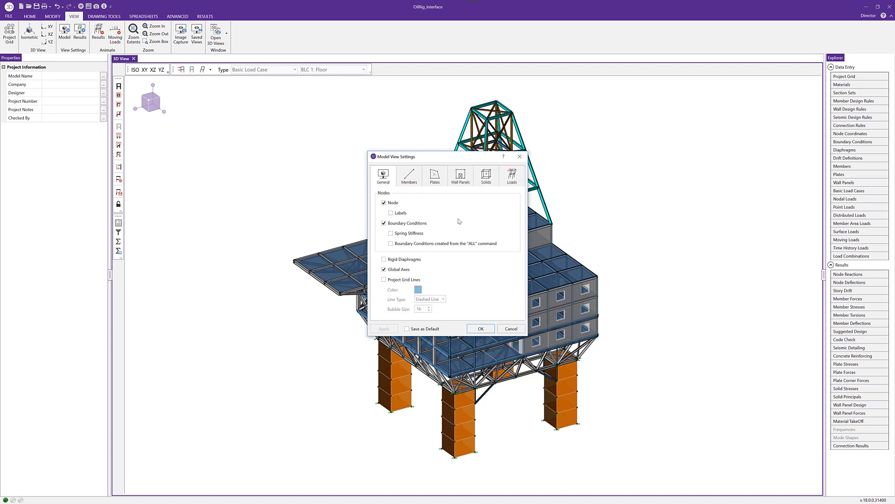
click(520, 157)
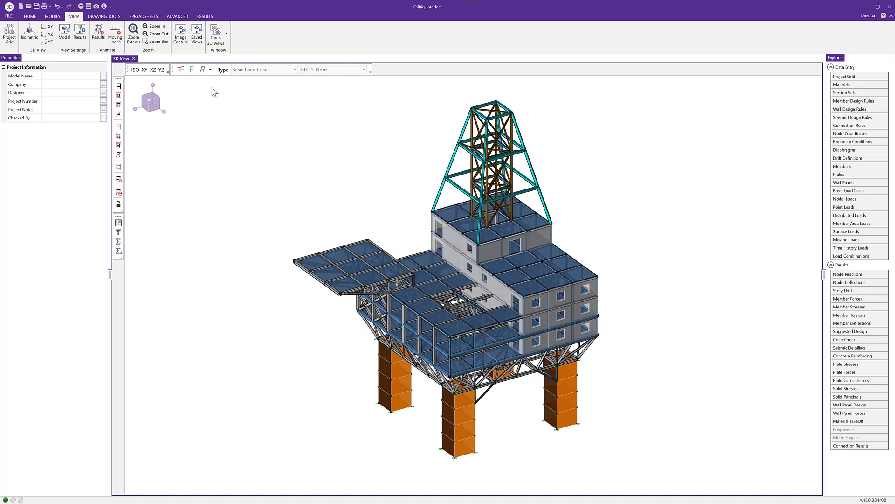
Open an additional 3D view and dock it in the right half of the window
click(216, 37)
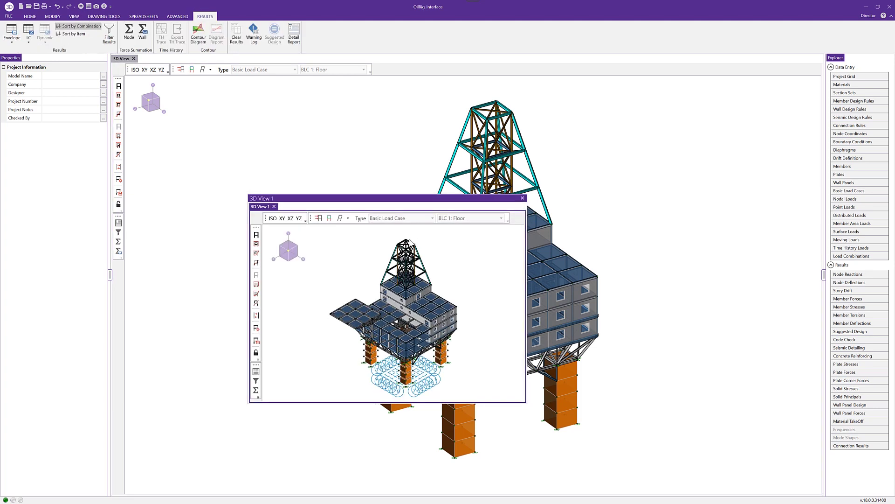
mouse_move(404, 209)
mouse_down()
mouse_move(489, 254)
mouse_move(480, 384)
mouse_move(472, 277)
mouse_move(632, 309)
mouse_up()
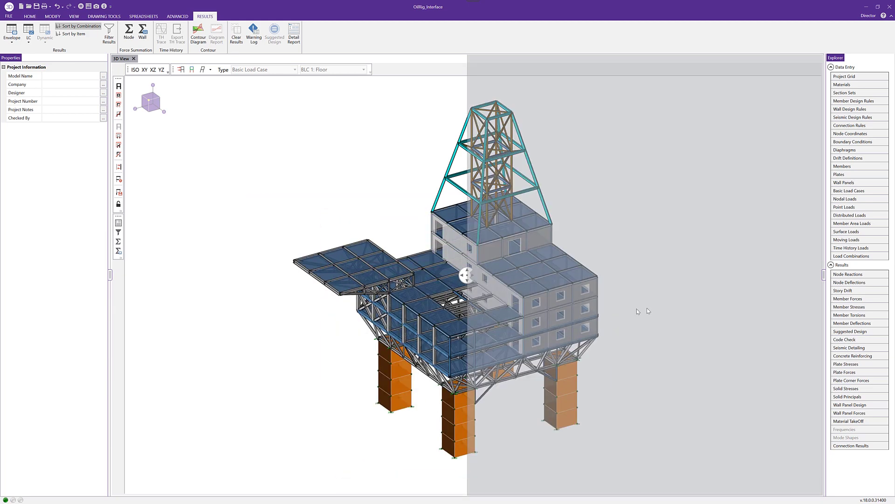
drag(735, 344, 735, 344)
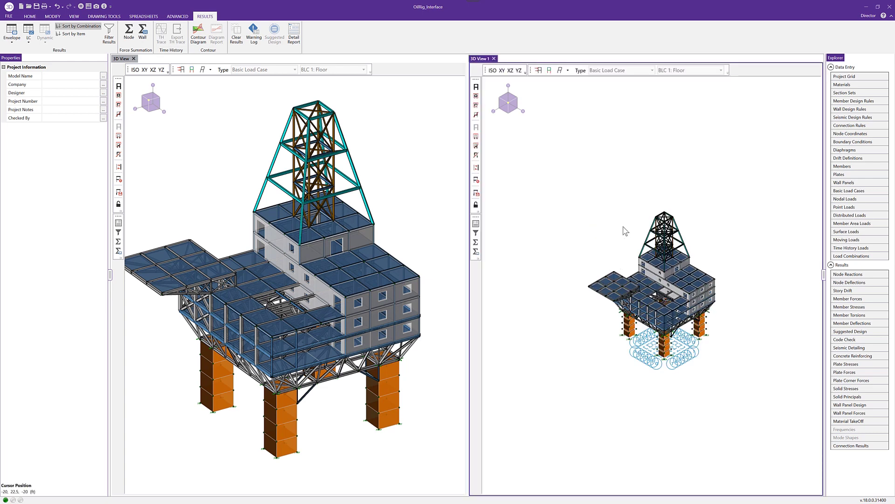
scroll(653, 227, up, 3)
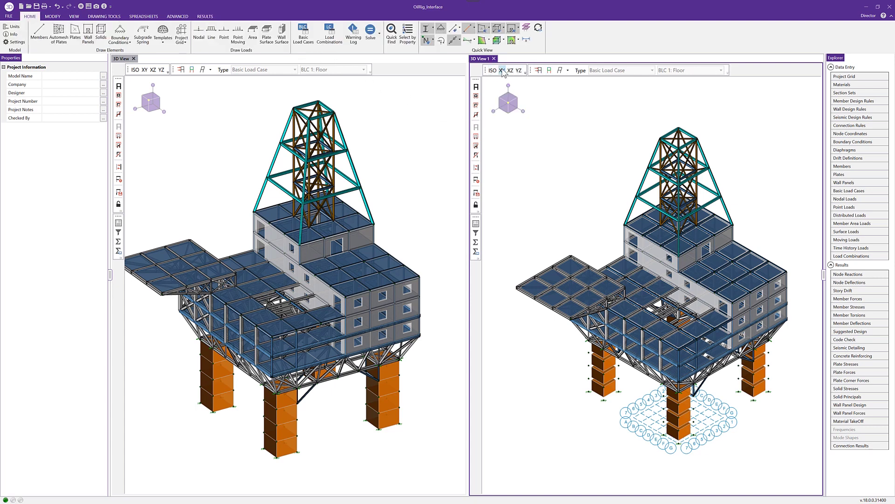
Show the second view as a YZ side elevation in wireframe with nodes
click(502, 71)
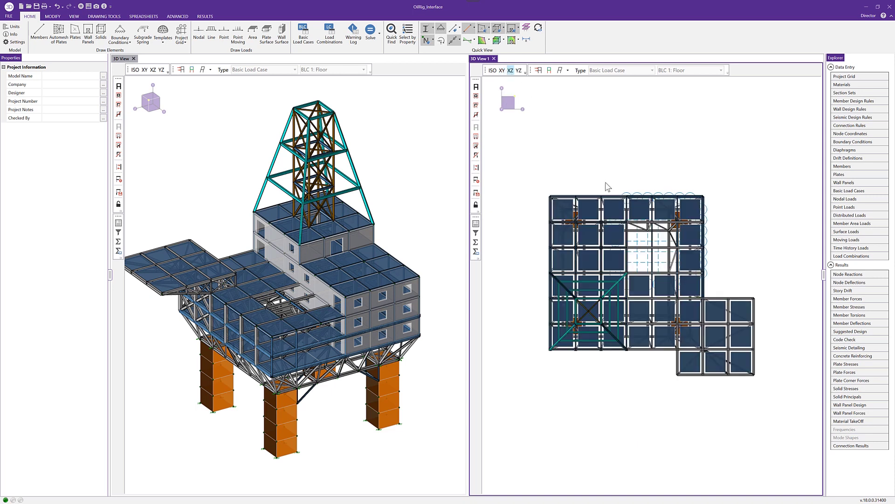
click(520, 71)
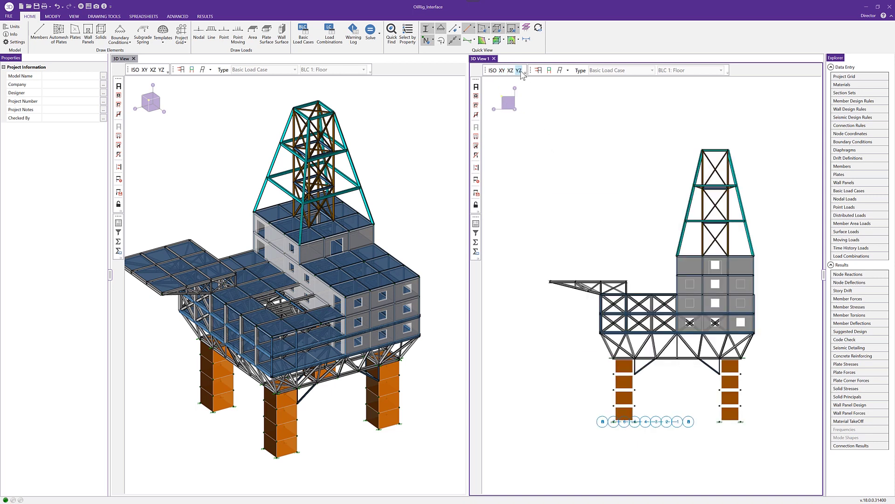
click(433, 30)
click(442, 47)
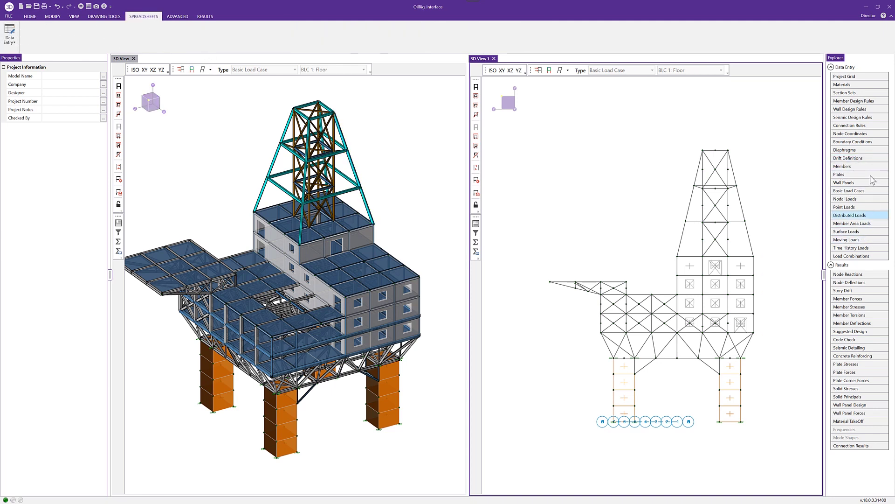
Open the Hot Rolled Steel Section Sets spreadsheet, dock it under 3D View 1, and show Advanced tools
click(865, 94)
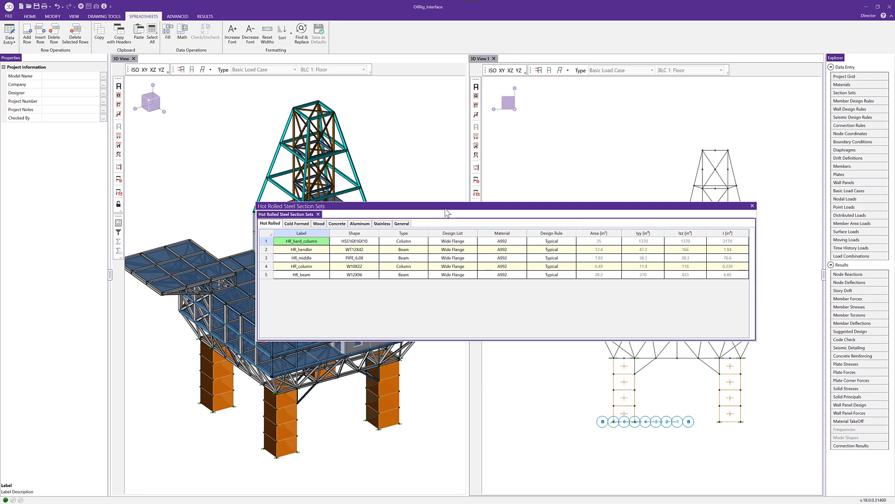
drag(460, 209, 646, 280)
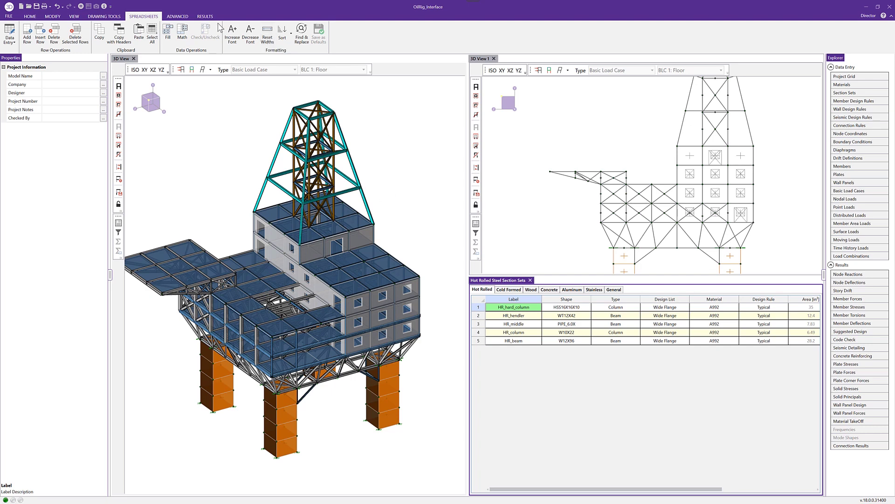
scroll(376, 190, down, 1)
click(196, 19)
click(178, 16)
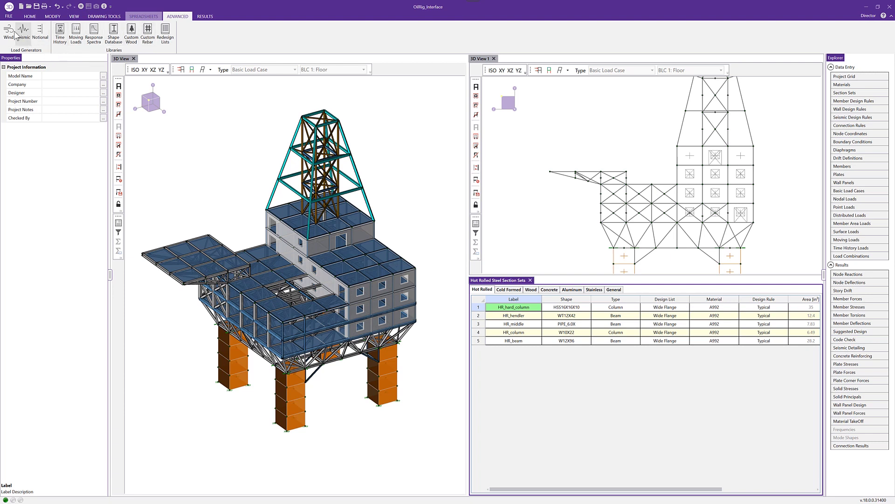
Show the Results tools and browse the Envelope and LC result-type lists
click(205, 16)
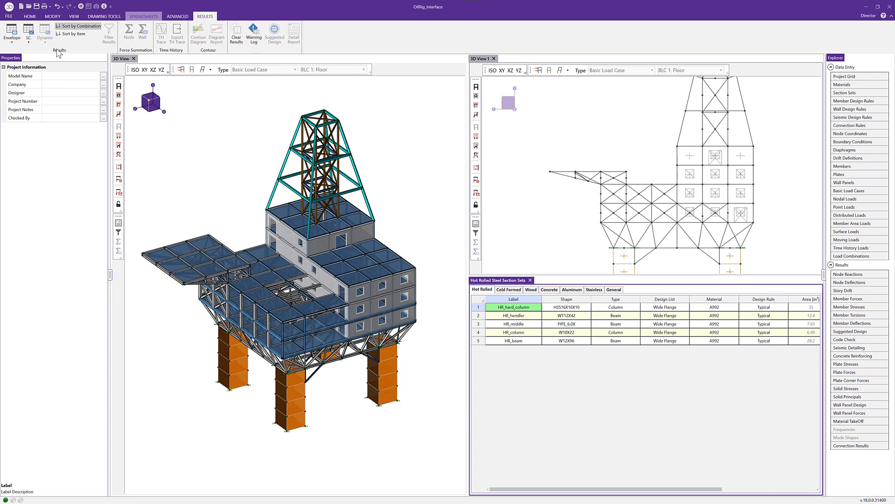
click(15, 42)
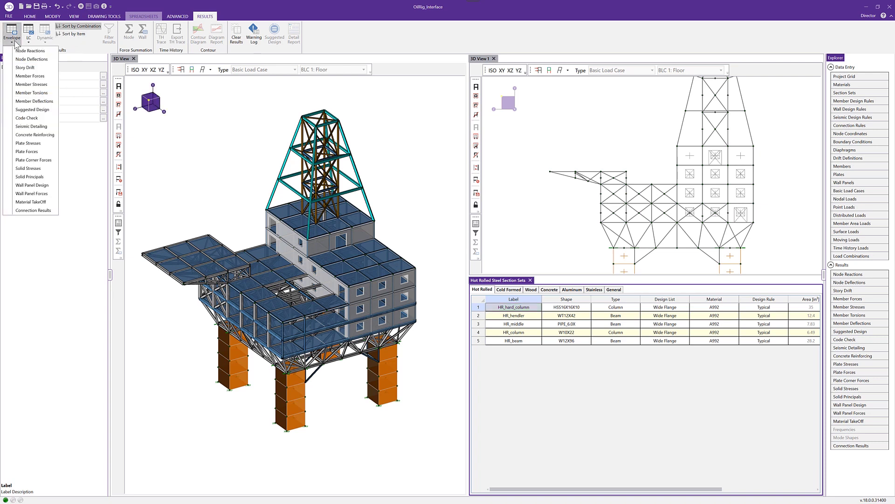
click(27, 42)
click(27, 42)
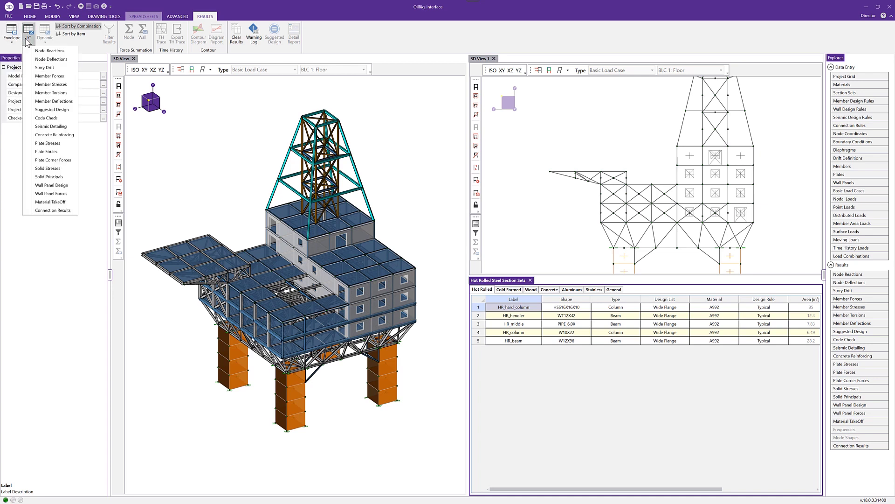
click(27, 42)
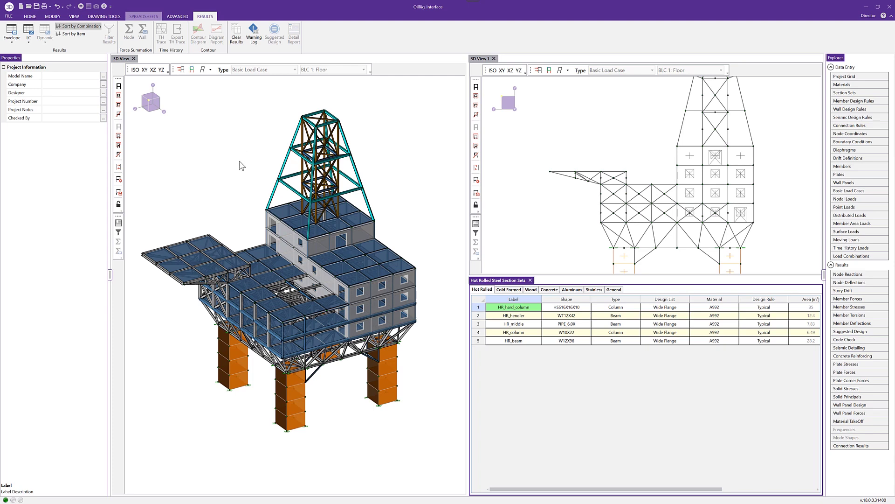
Spin the oil rig about its vertical axis with the Left arrow key
key(Left)
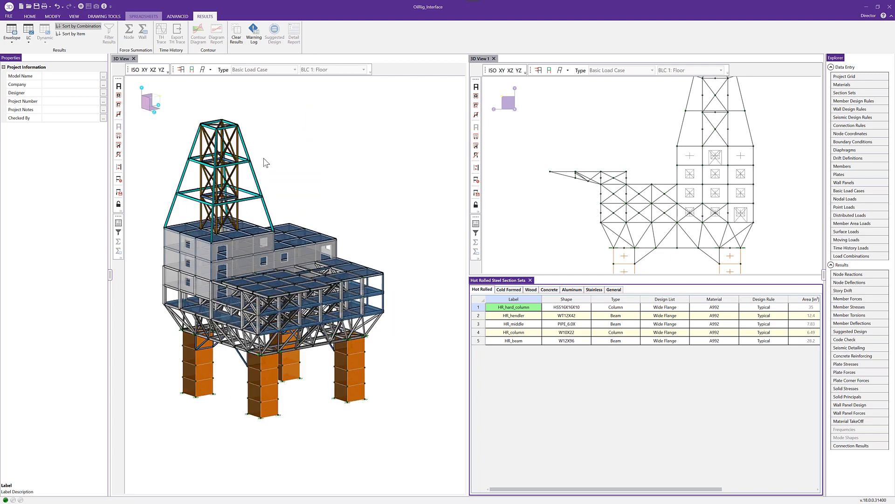
key(Left)
key(Left)
key(Left)
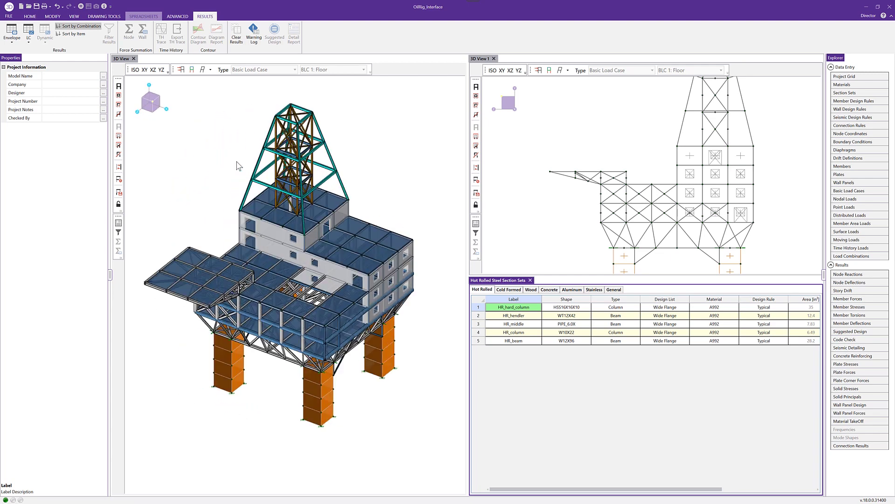
key(Left)
key(Left)
key(Left)
key(Left)
key(Left)
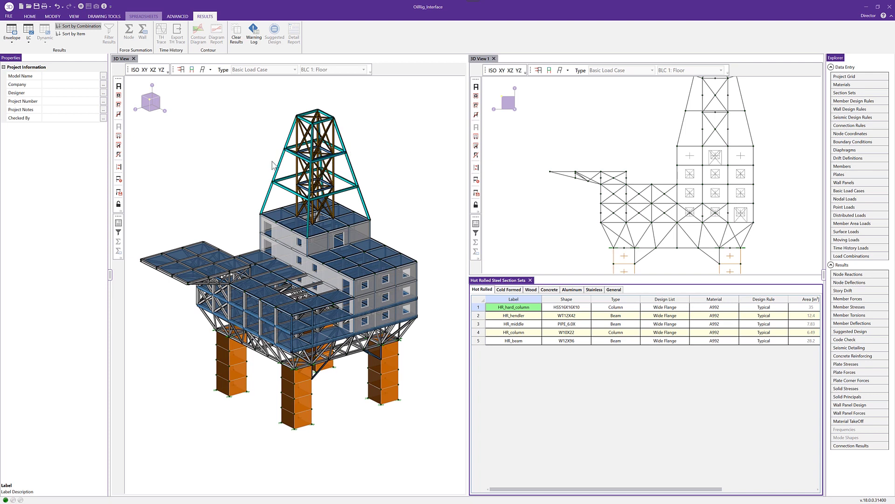
Orbit, zoom and pan the rig to a lower, side-on view
click(157, 108)
mouse_move(151, 108)
mouse_down()
mouse_move(143, 104)
mouse_move(151, 103)
mouse_up()
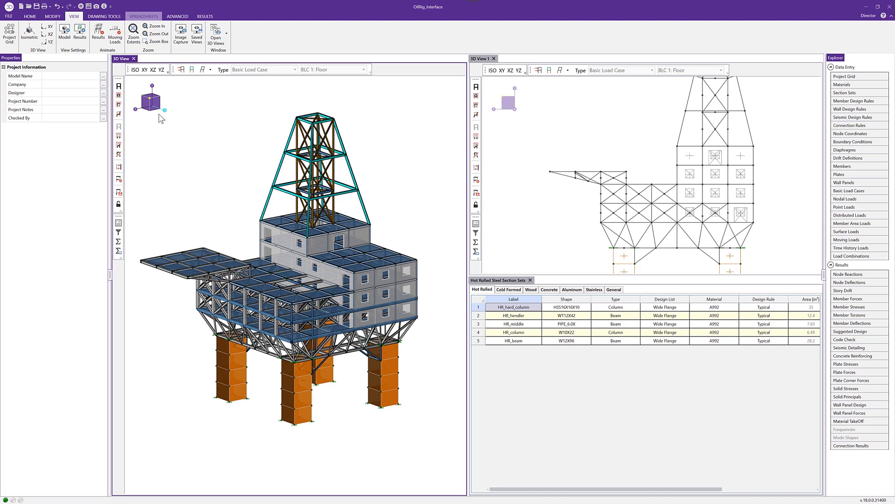
mouse_move(159, 114)
mouse_down()
mouse_move(148, 132)
mouse_move(176, 120)
mouse_up()
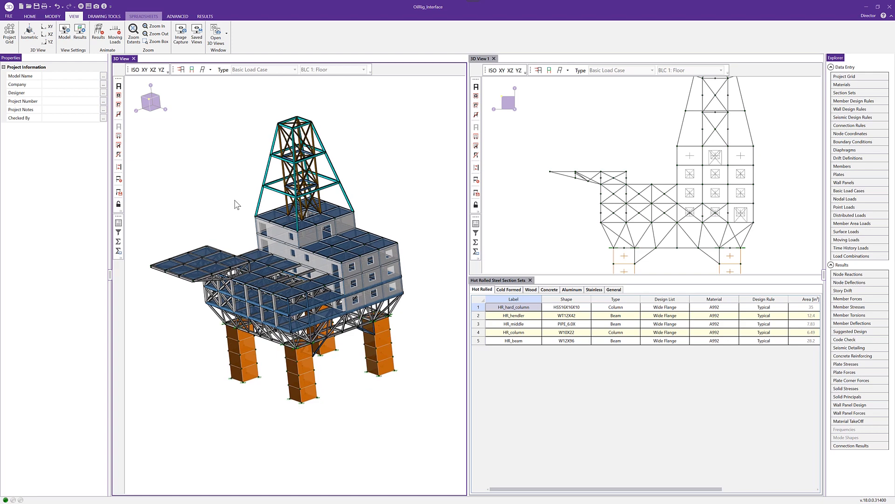
scroll(230, 204, down, 2)
middle_drag(208, 216, 220, 180)
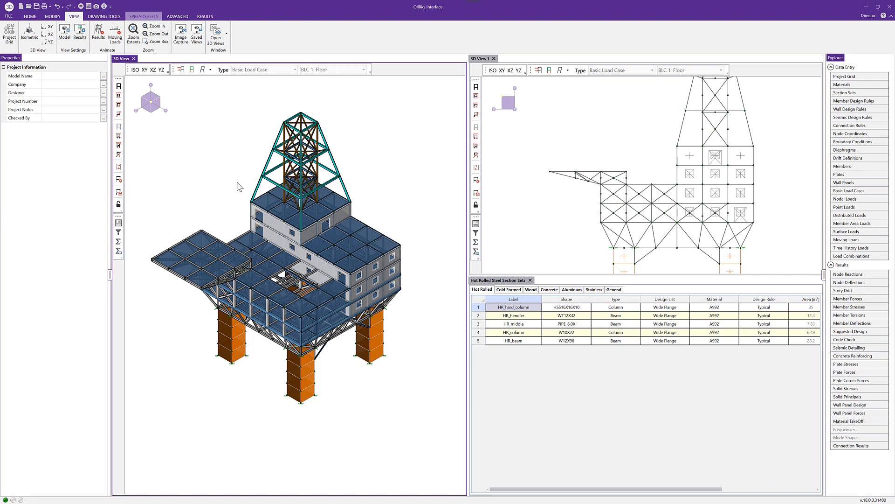
middle_drag(236, 186, 330, 187)
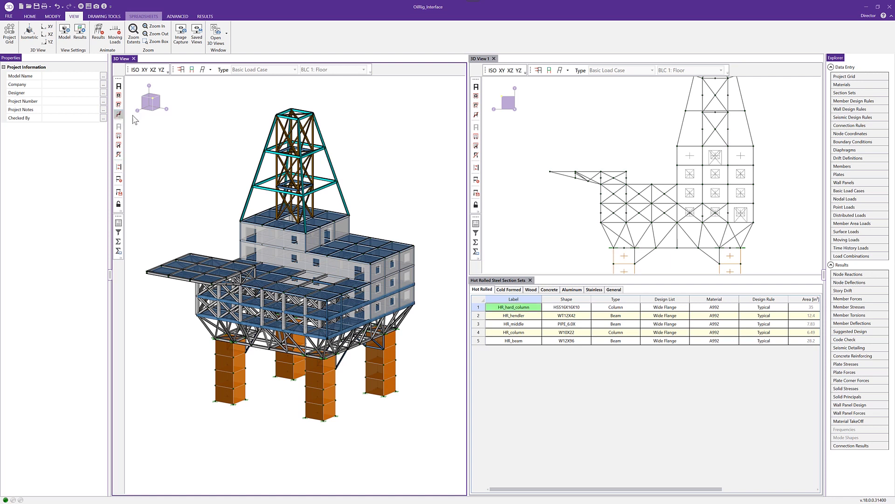
Select the tower members, review their Additional and Design Properties, then clear the selection
drag(369, 133, 236, 132)
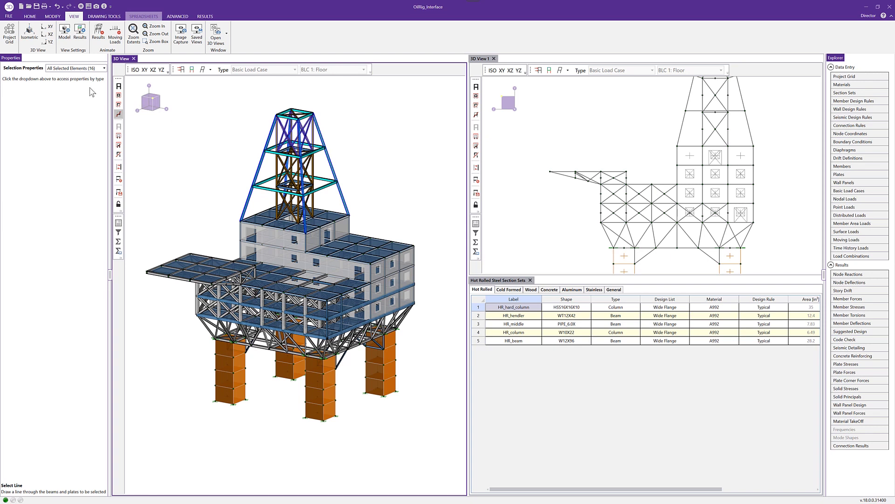
click(105, 69)
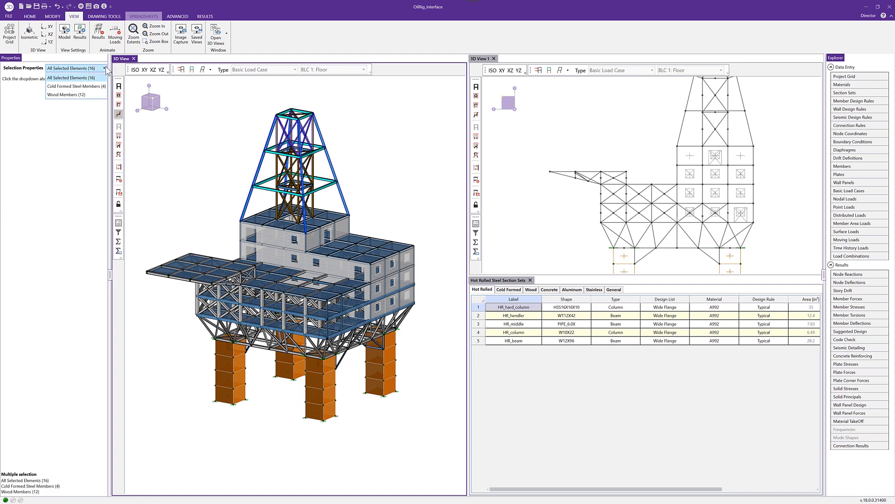
click(90, 86)
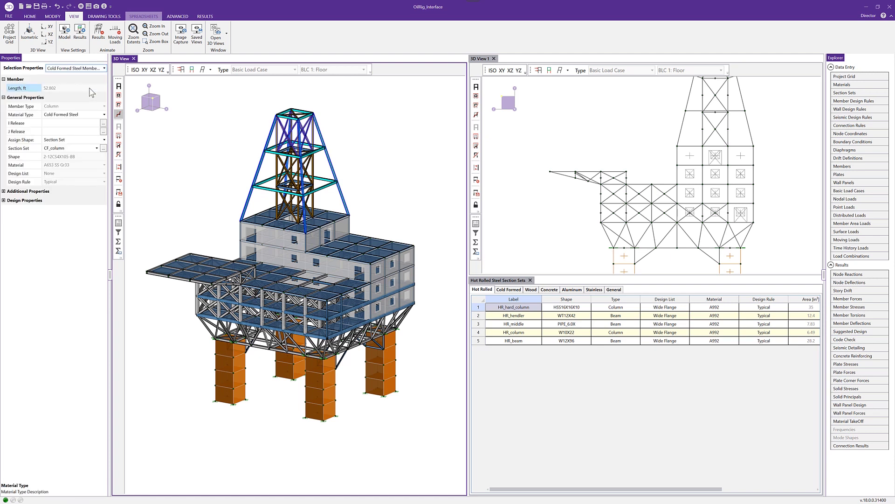
click(3, 192)
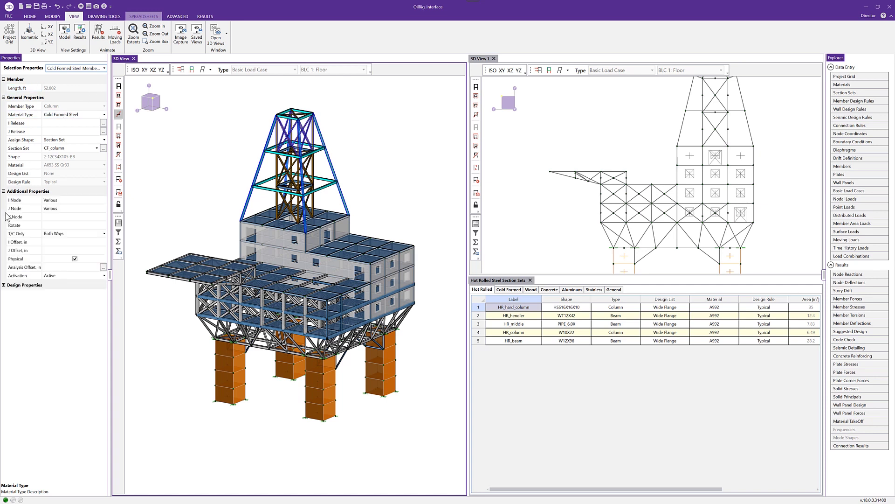
click(4, 285)
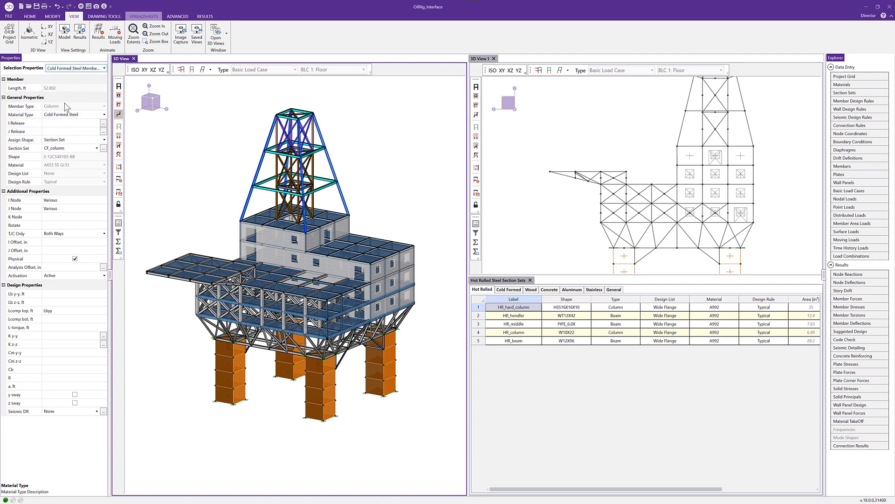
click(344, 142)
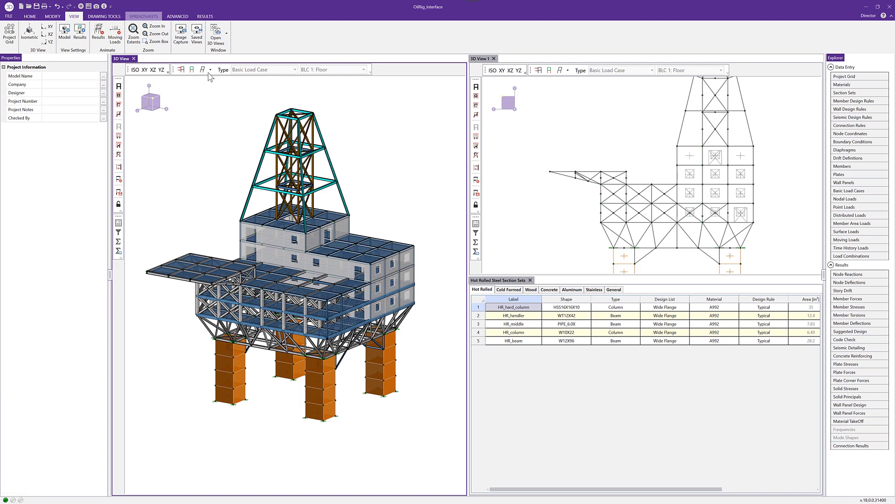
Cycle through XY, XZ, YZ and ISO views, then display BLC 1: Floor loads and pick a plate load
click(145, 70)
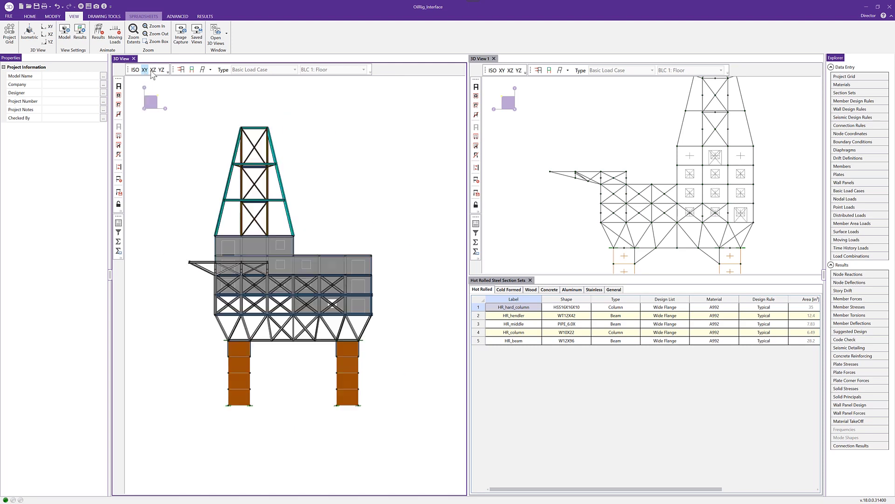
click(153, 70)
click(162, 70)
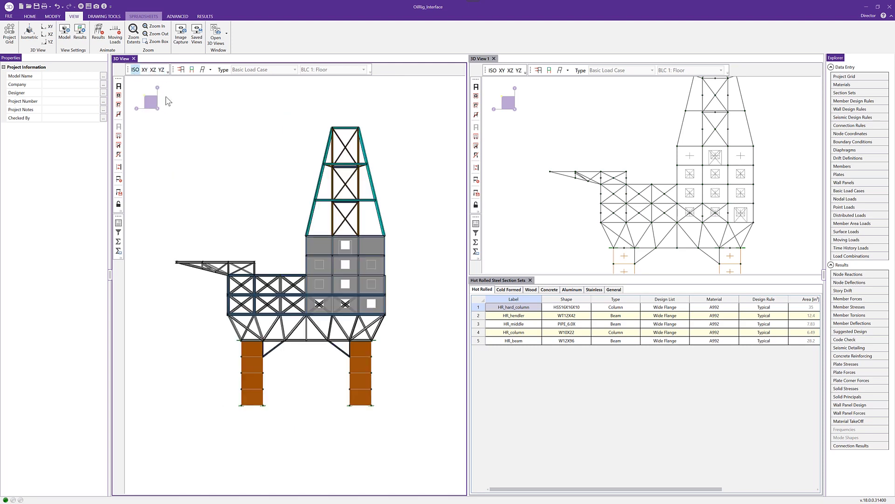
click(135, 69)
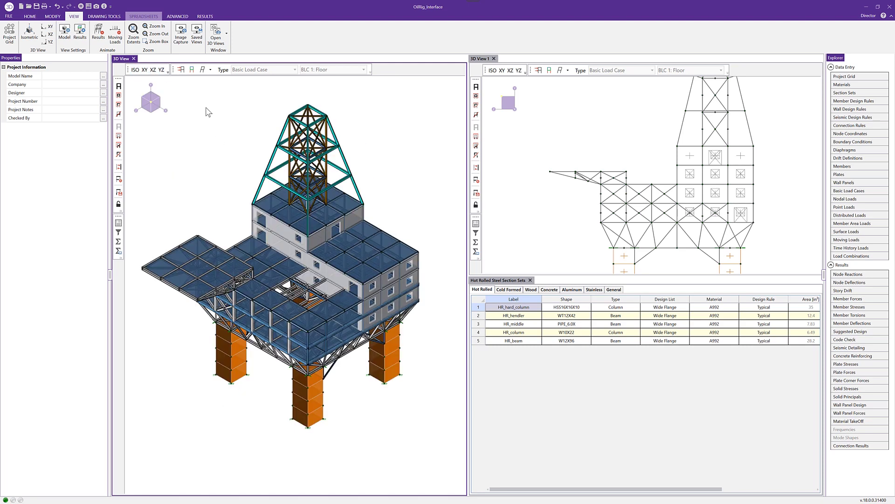
click(181, 70)
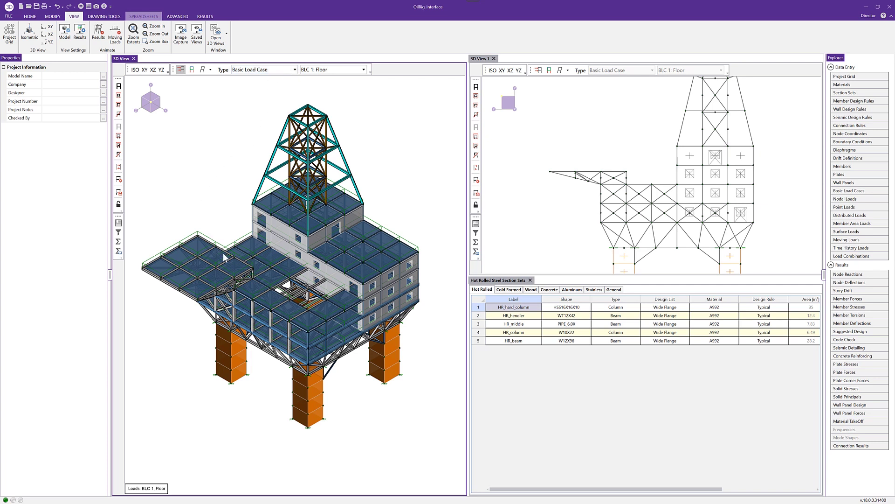
click(372, 223)
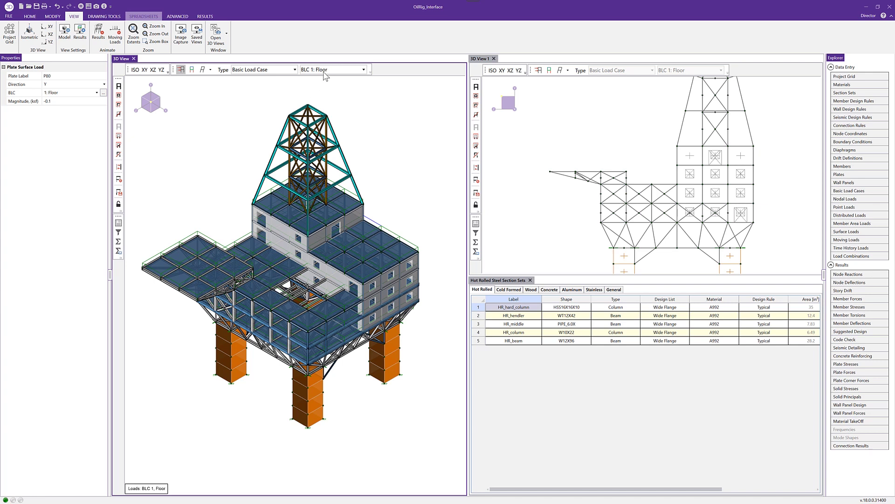
Display load combination LC 1: LC1 on the model instead of the floor load case
click(283, 71)
click(286, 101)
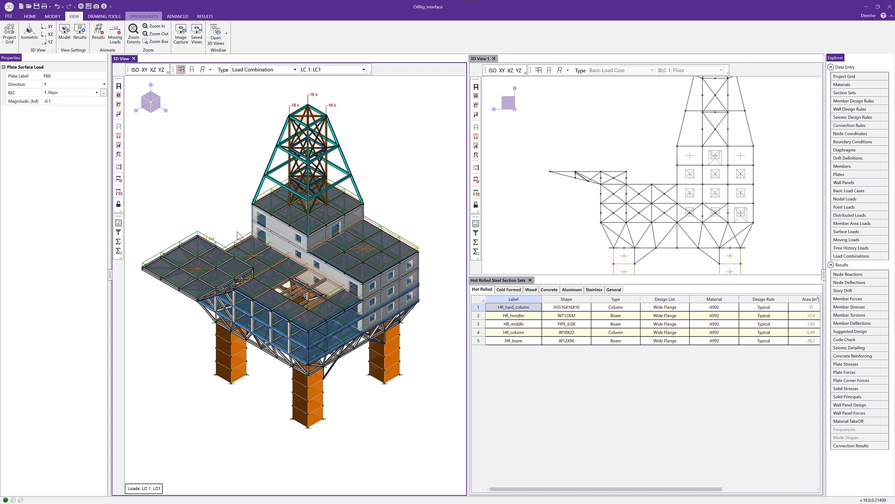
click(30, 16)
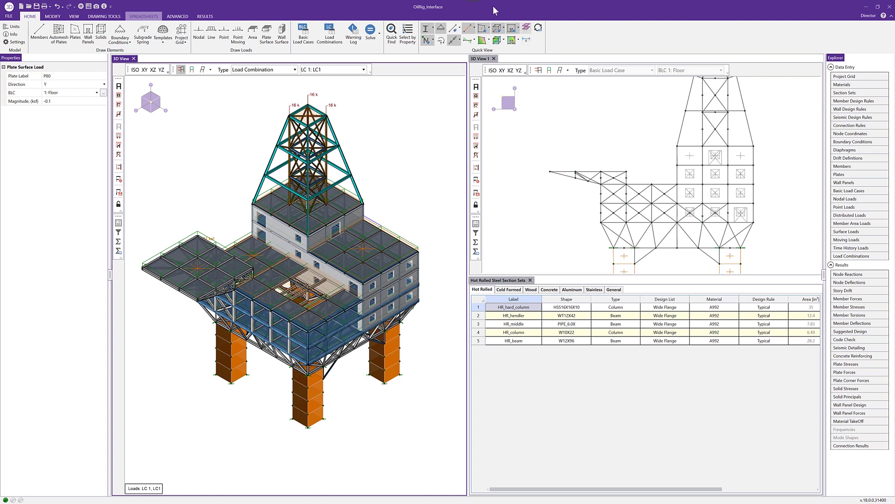
Render the model as wireframe coloured by section set, with nodes and labels shown
click(433, 29)
click(438, 51)
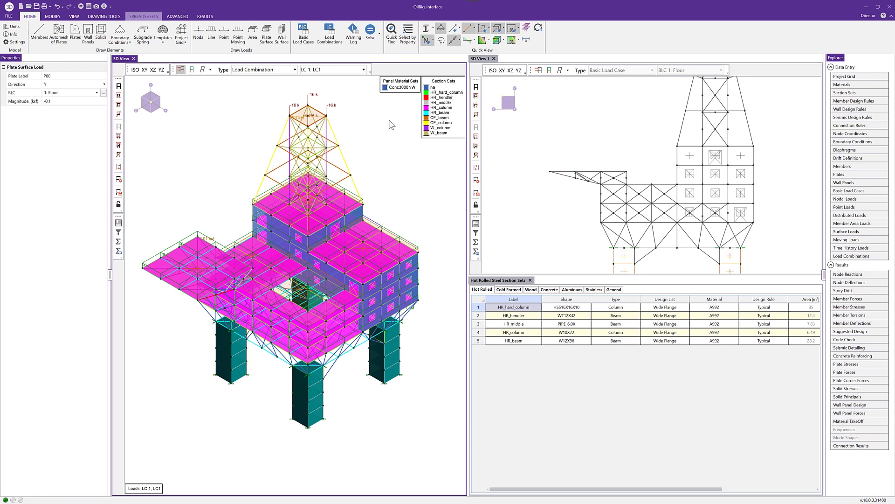
click(433, 40)
click(438, 66)
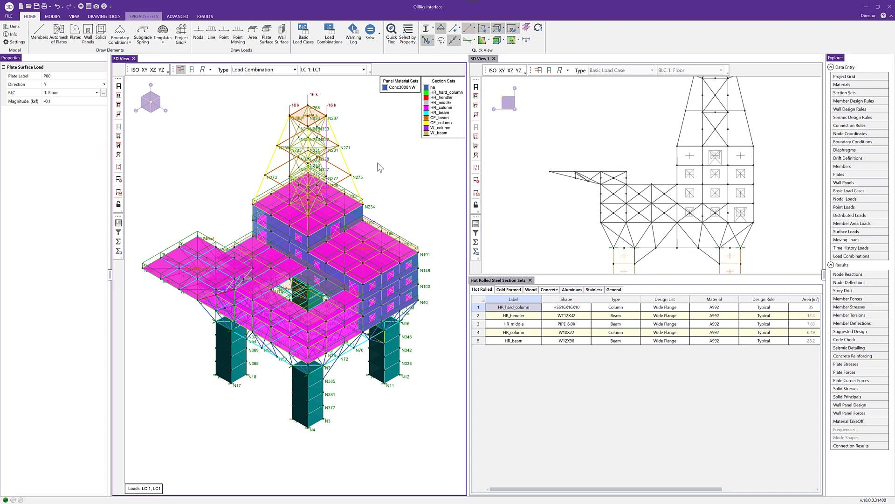
Browse the member label and colour lists unchanged, then read a derrick point at -12, 114.5, -21 ft
click(460, 30)
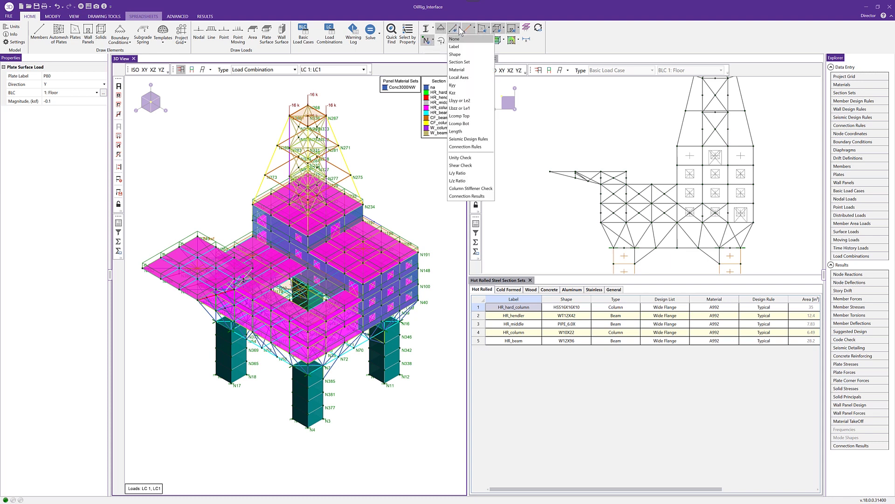
click(461, 31)
click(468, 29)
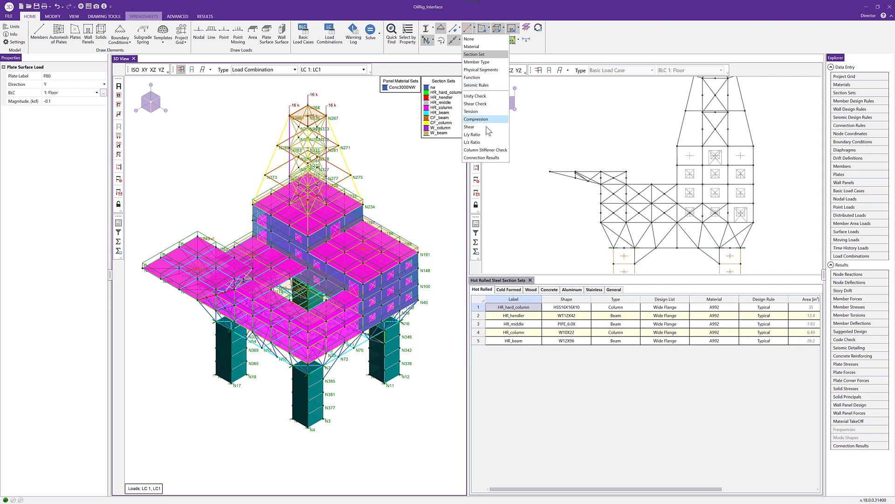
click(470, 30)
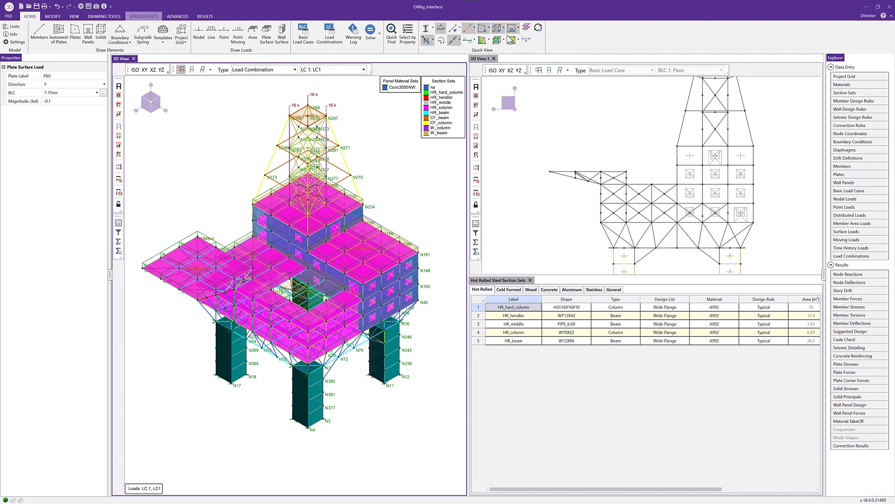
click(332, 194)
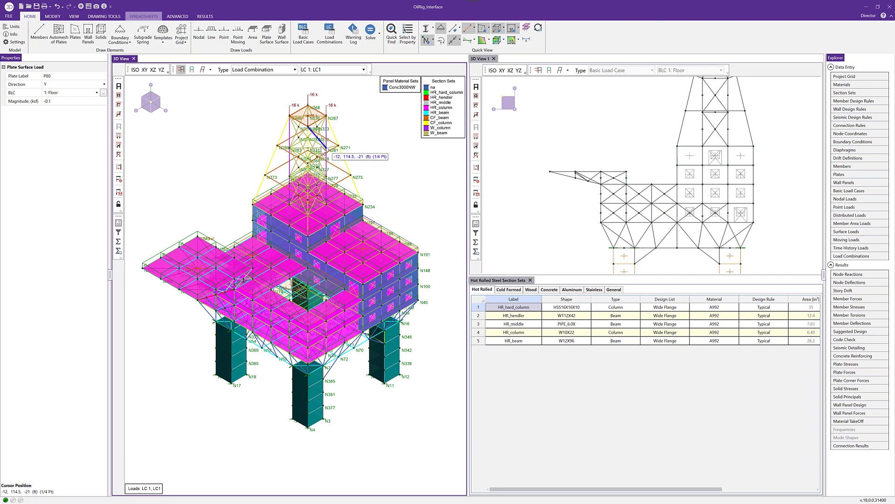
Reset the oil rig view to its default rendered display, then list the linked RISA programs
click(538, 29)
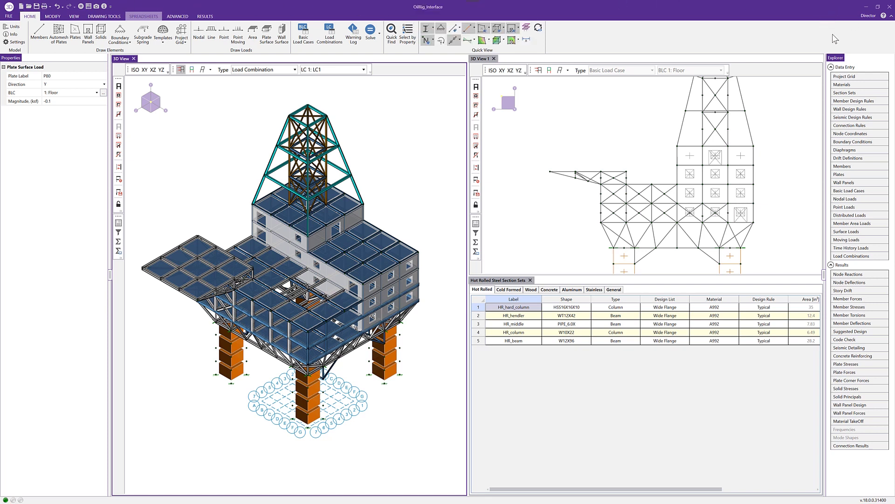
click(872, 17)
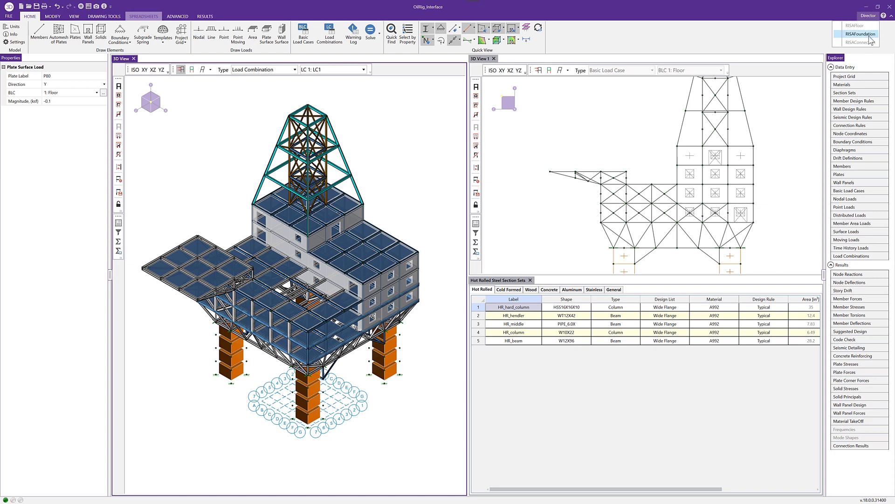
click(868, 34)
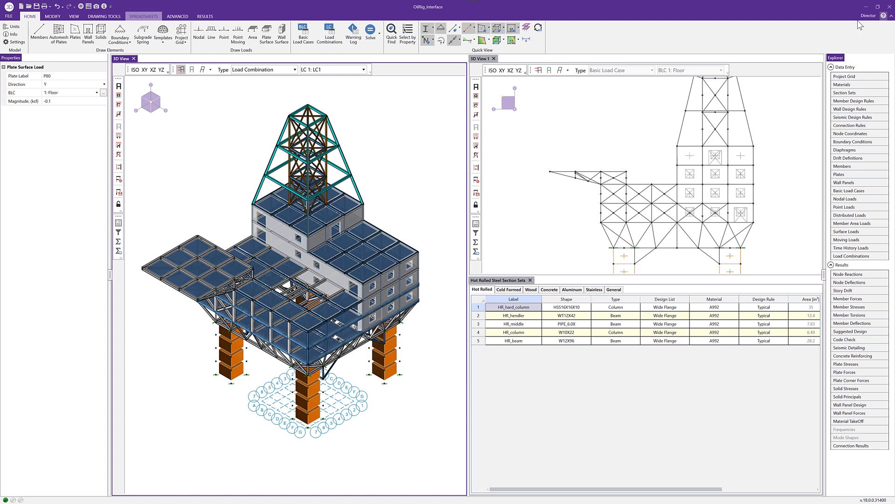
click(9, 8)
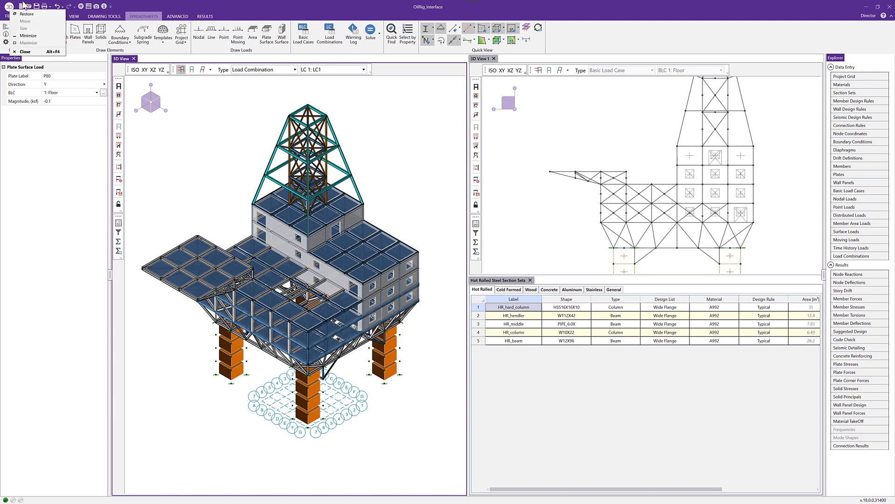
click(21, 8)
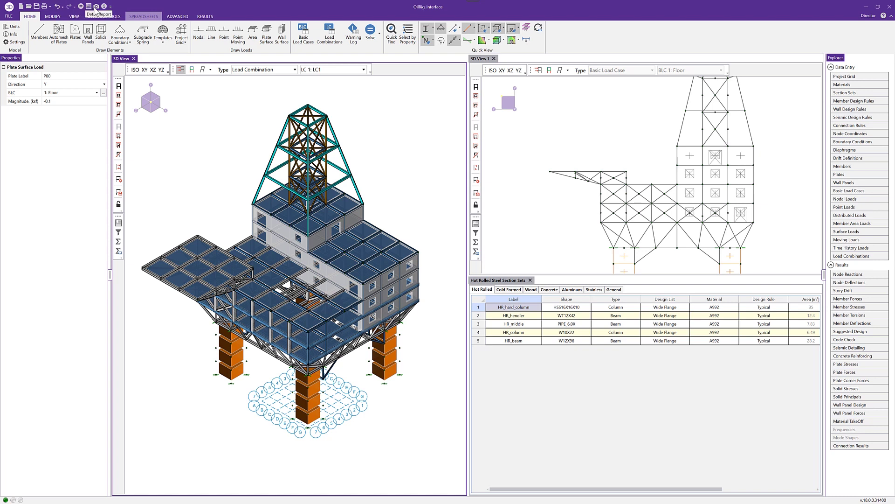
Open Print Report, closing 3D View 1 and the section sets spreadsheet, and expand Input
click(50, 8)
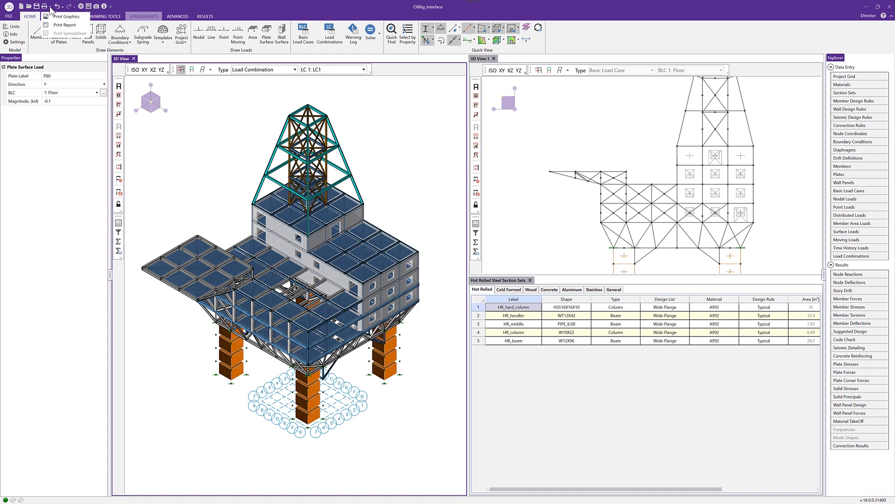
click(64, 25)
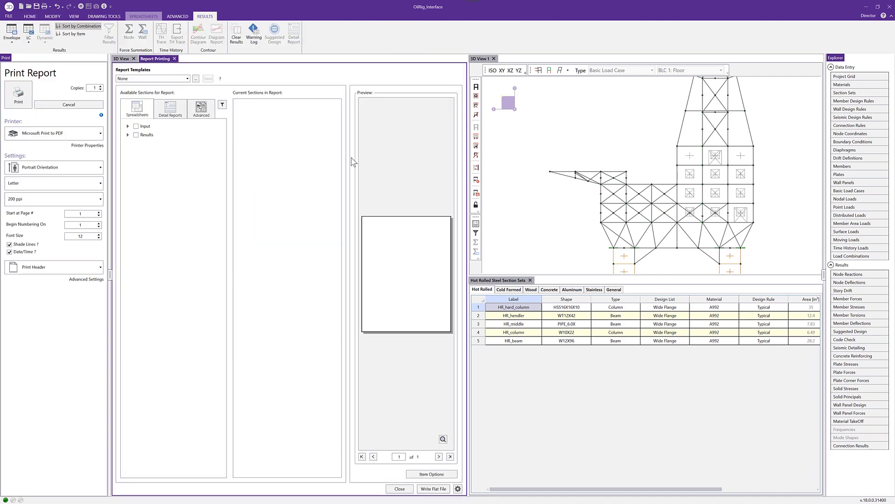
click(494, 58)
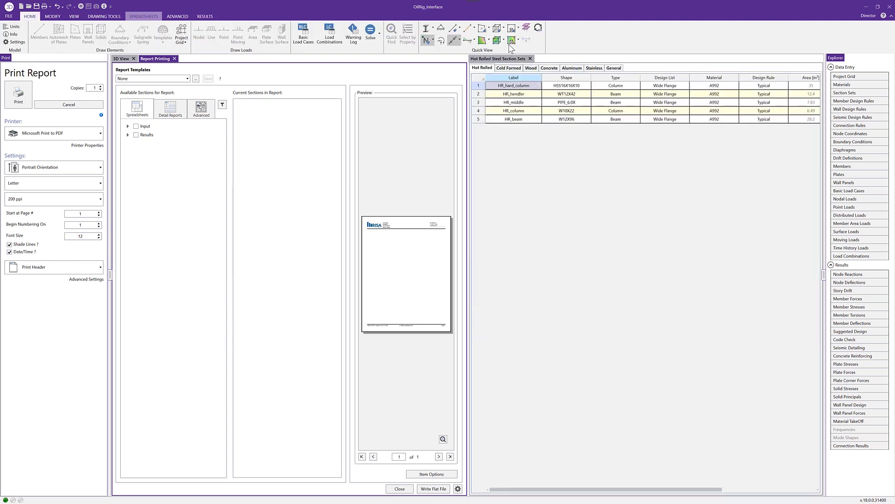
click(530, 58)
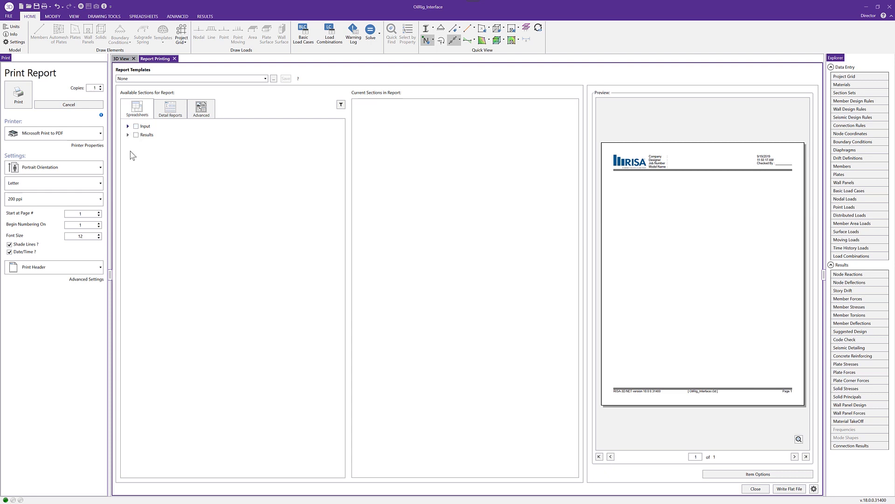
click(128, 126)
Browse the Results, Detail Reports and Advanced options, then add the Nodes and Boundary Conditions sections
click(128, 178)
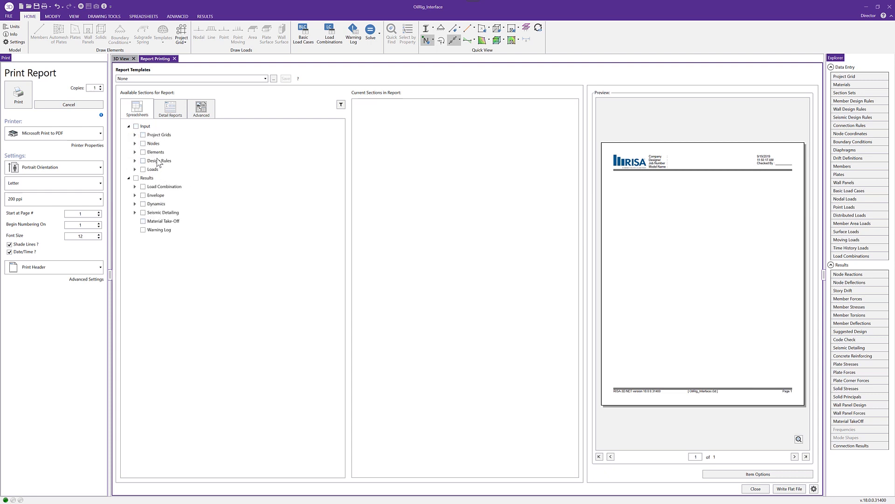
click(170, 112)
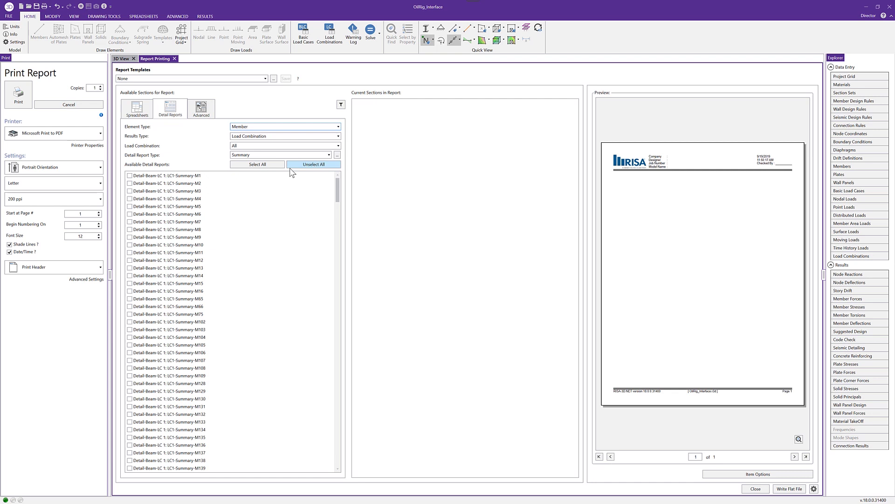
click(202, 111)
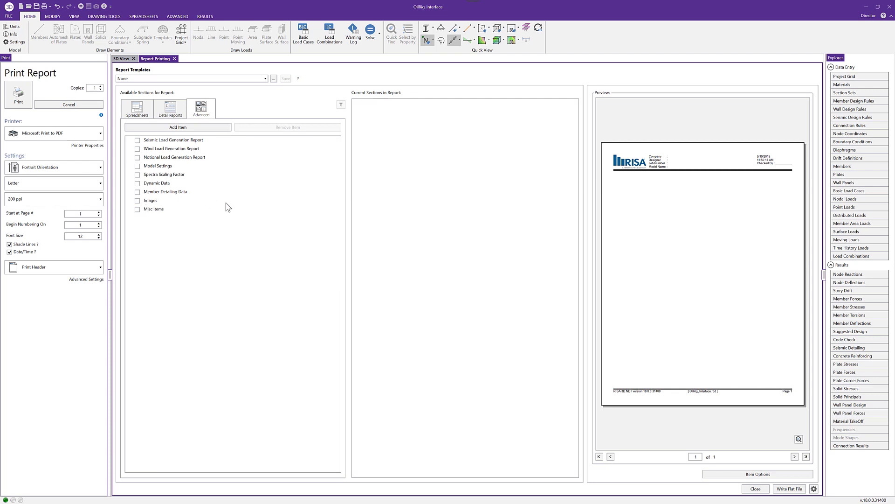
click(137, 110)
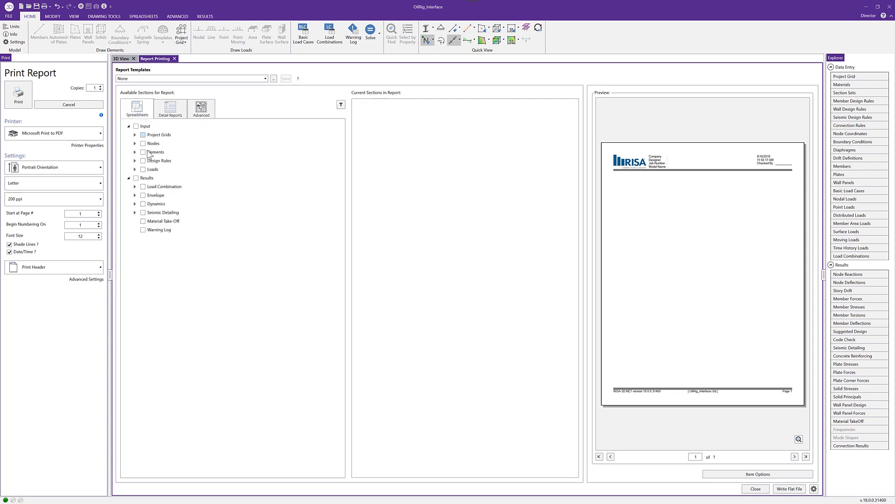
click(143, 144)
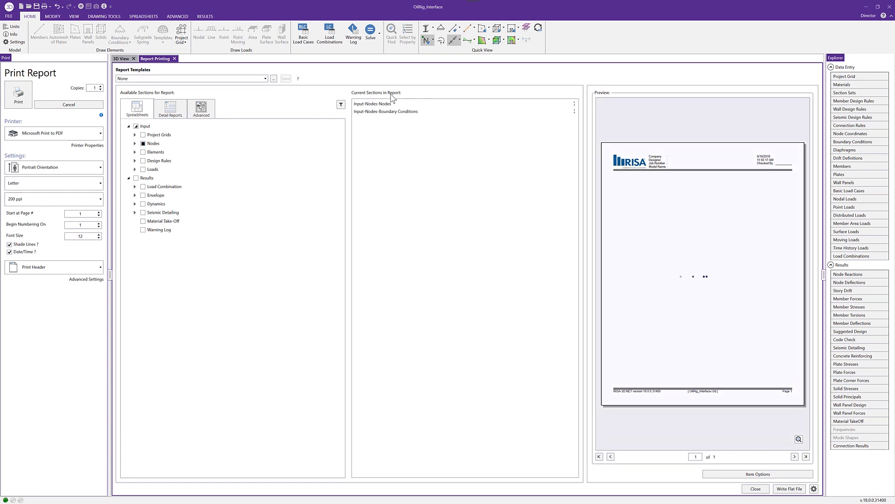